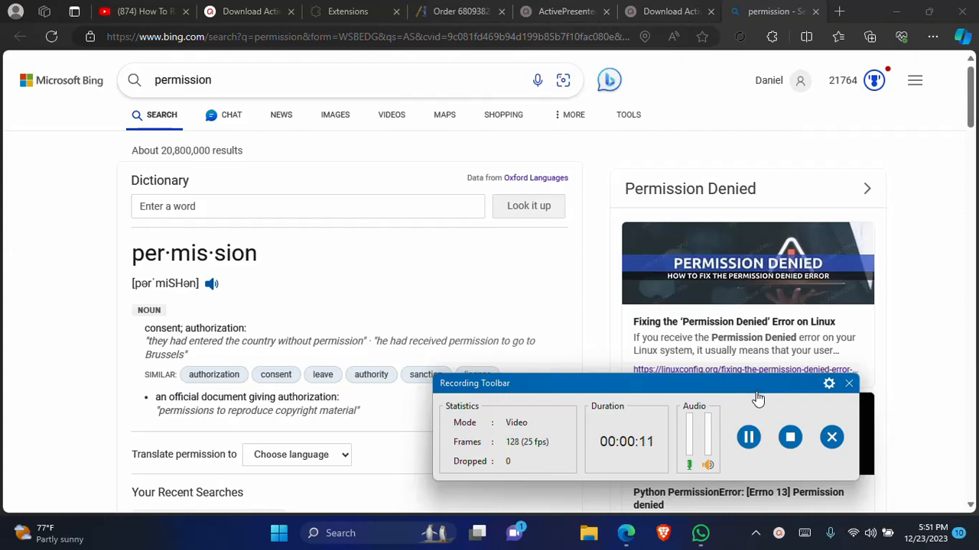
click(790, 436)
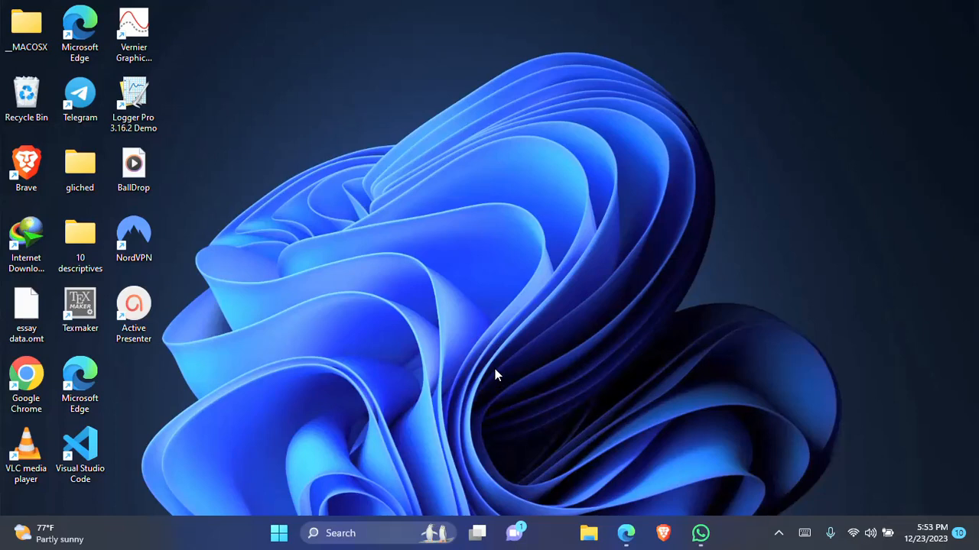
Search the computer for jasp and launch the JASP 0.18.1.0 app
click(353, 533)
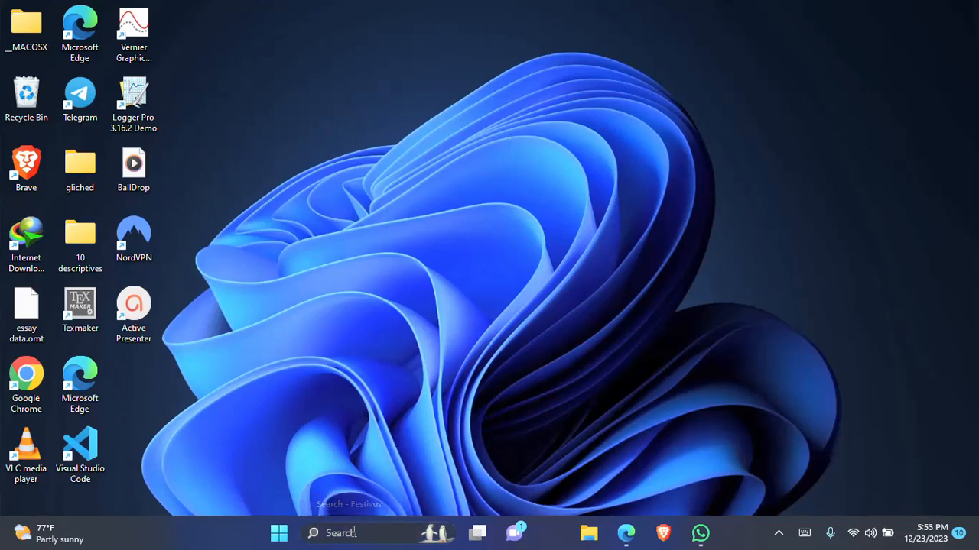
text(jasp)
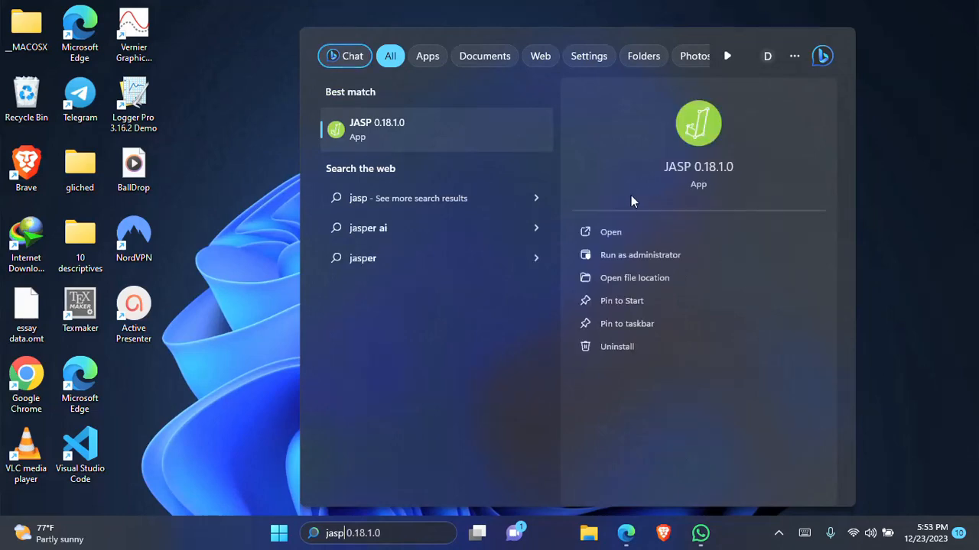
click(611, 235)
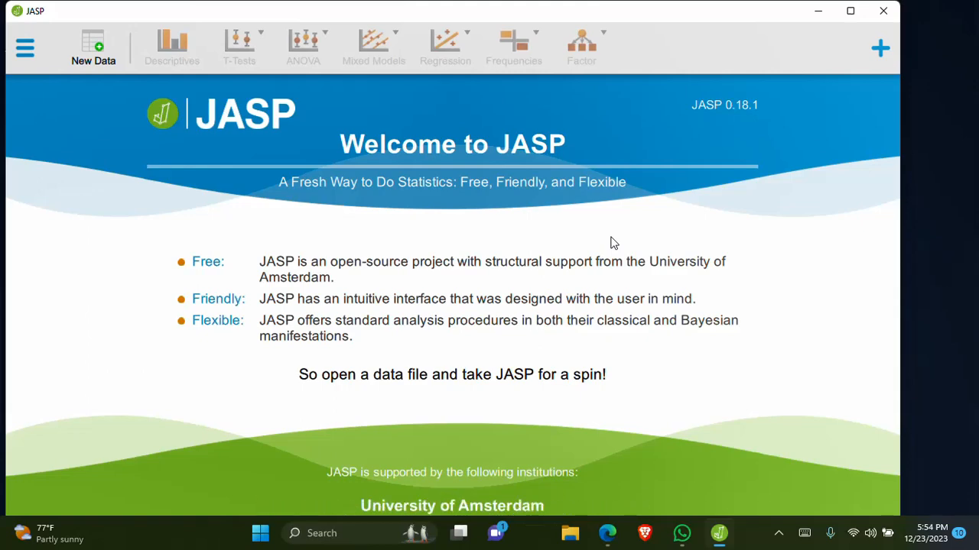
Open the data file cf_grades (4) (2) from the computer's Downloads folder
click(25, 50)
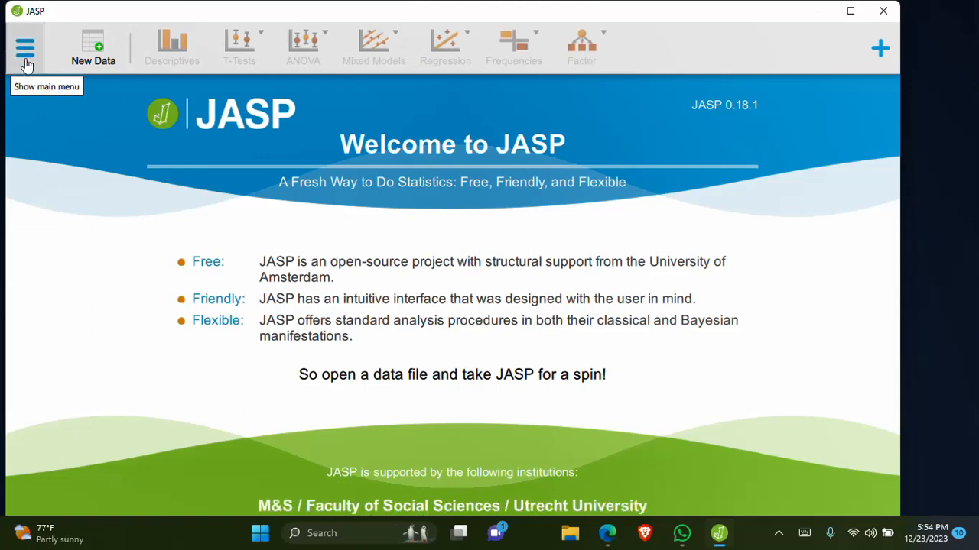
click(34, 96)
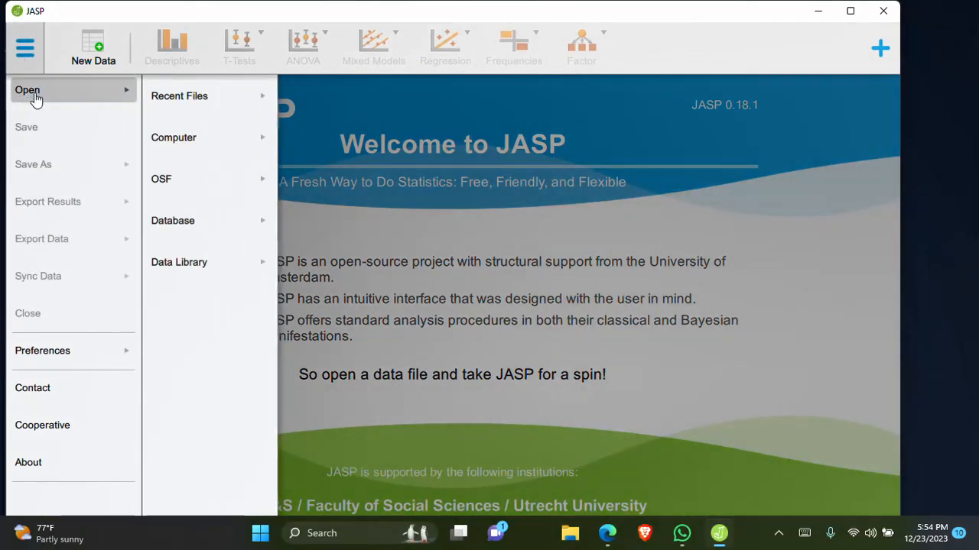
click(188, 97)
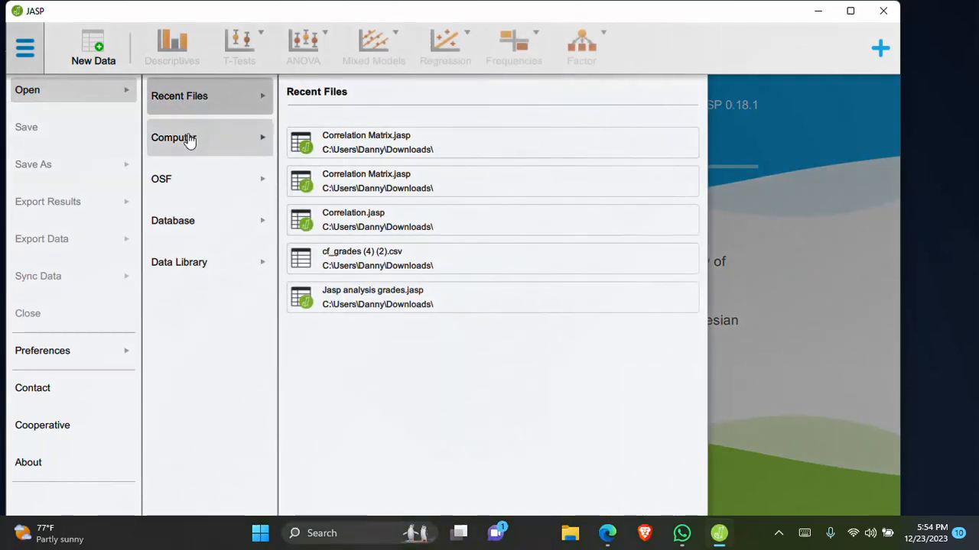
click(191, 142)
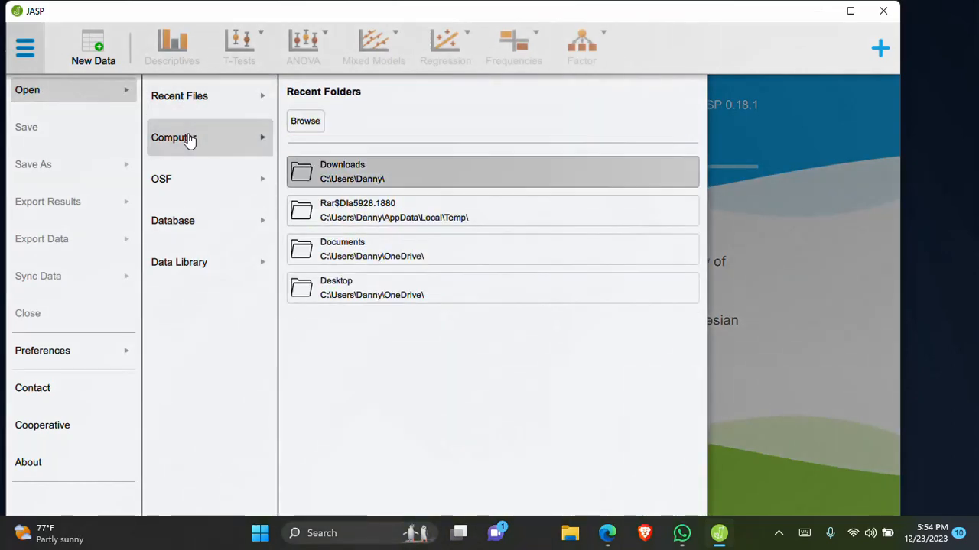
click(357, 169)
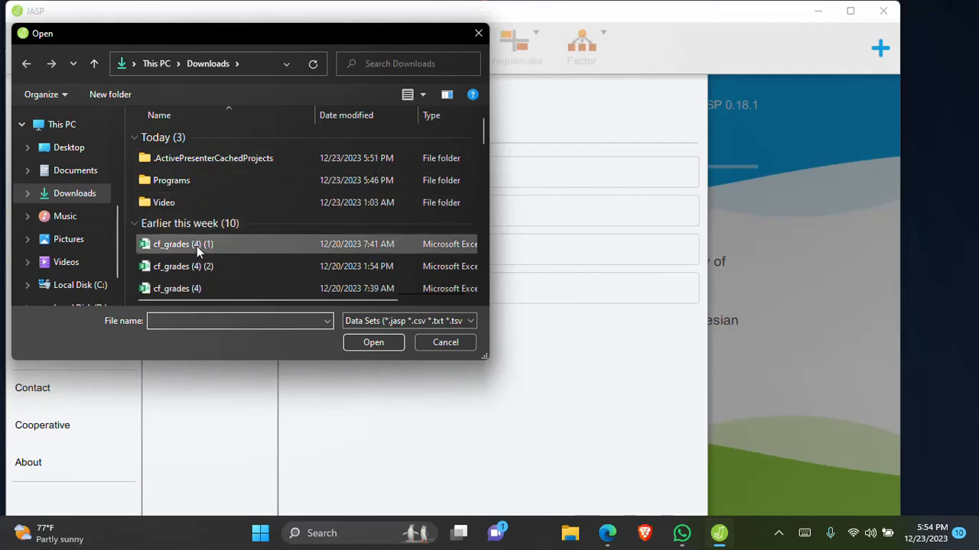
click(205, 273)
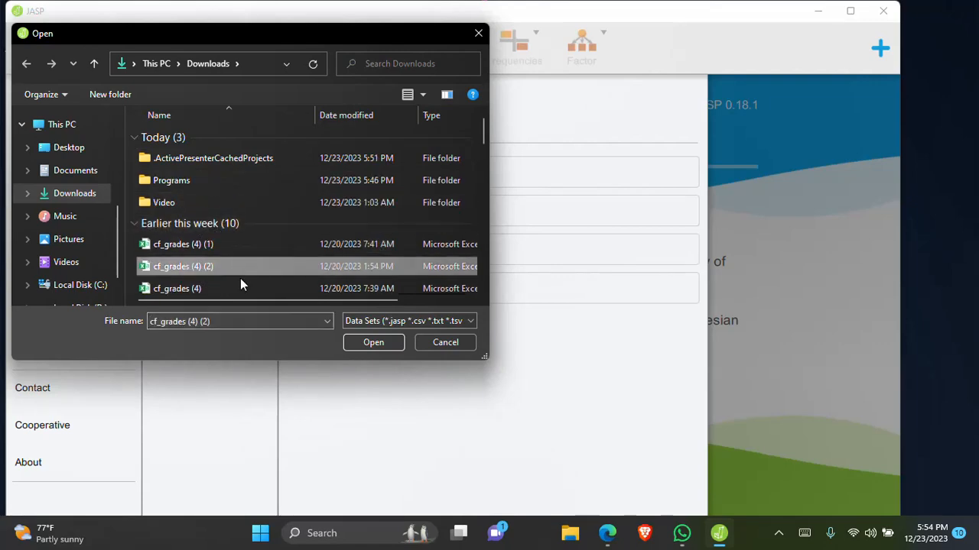
click(373, 342)
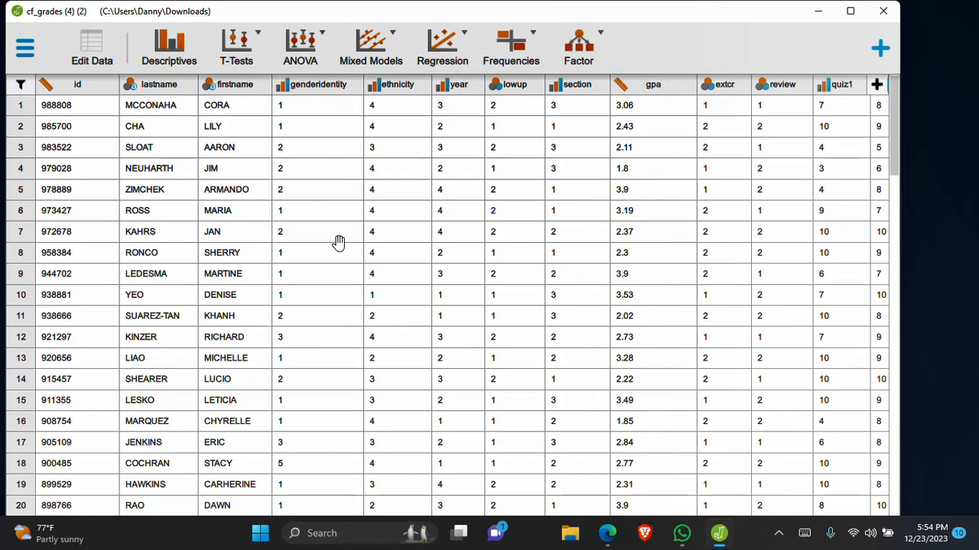
Start a Descriptive Statistics analysis and assign gpa as its variable
click(172, 62)
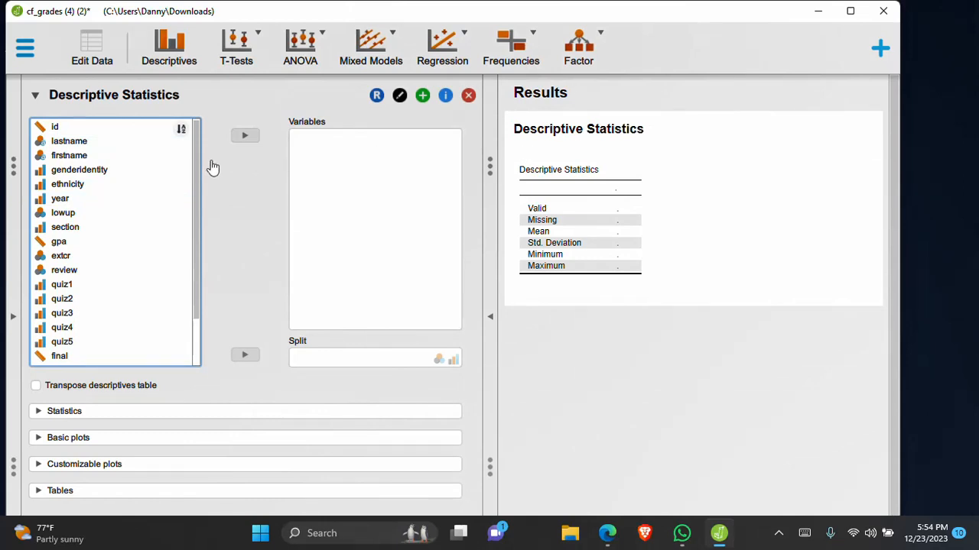
click(98, 244)
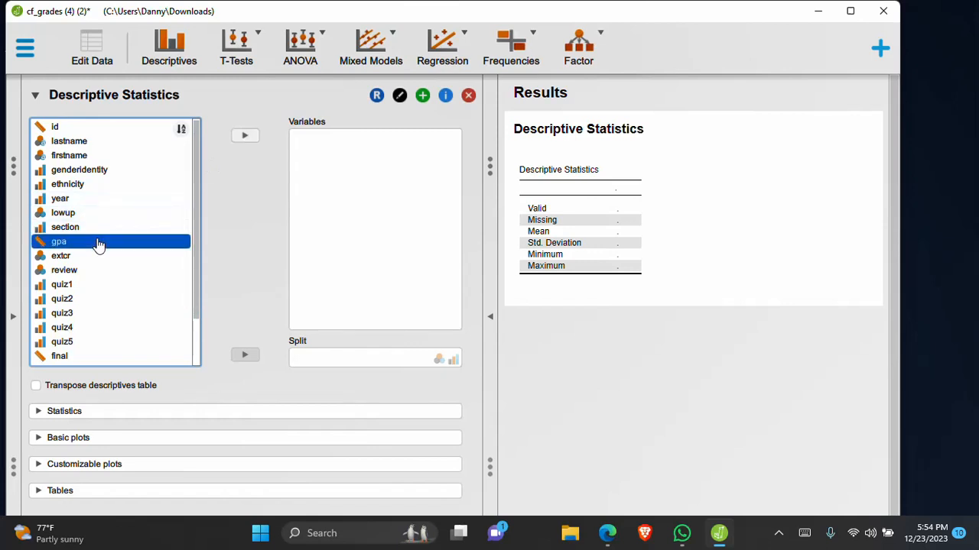
click(245, 138)
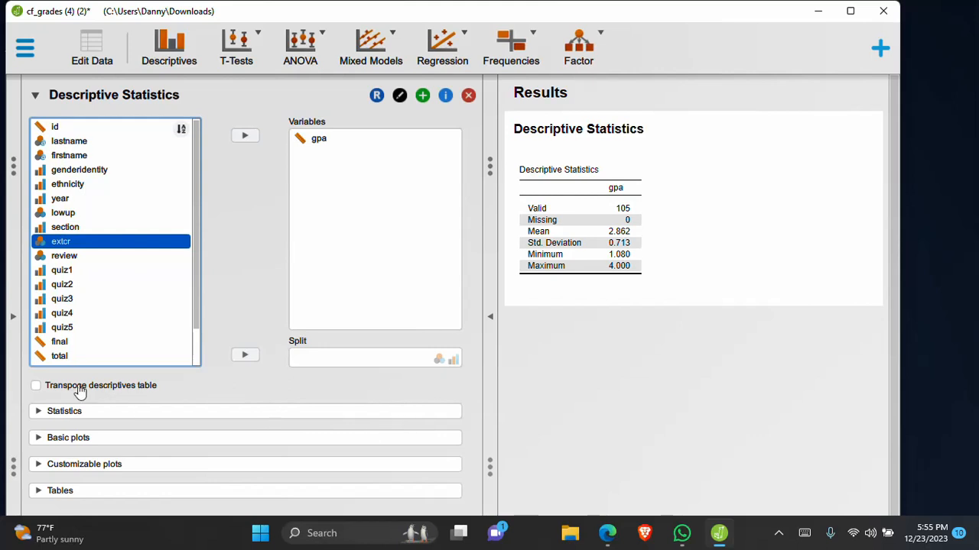
Include the quartiles, mode and median in the descriptive statistics for gpa
click(52, 413)
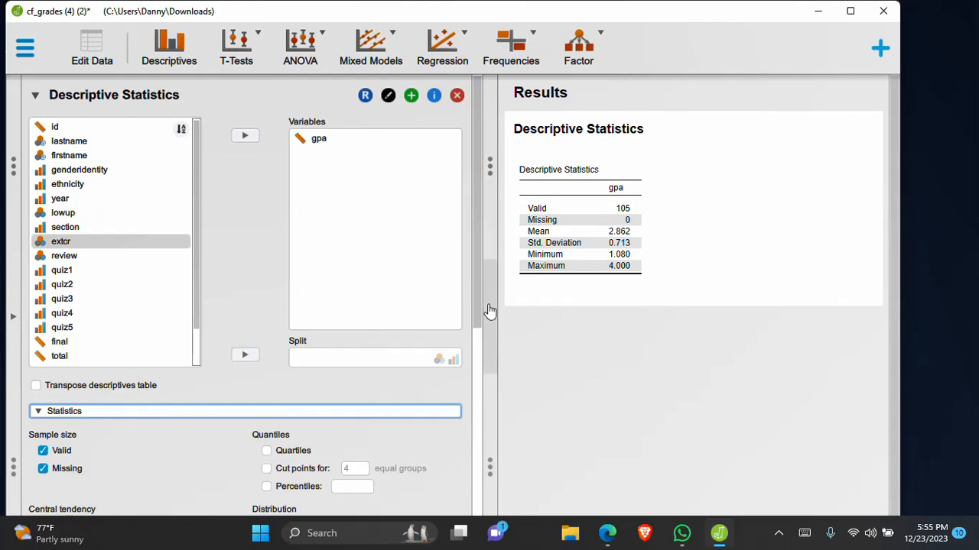
drag(471, 319, 471, 389)
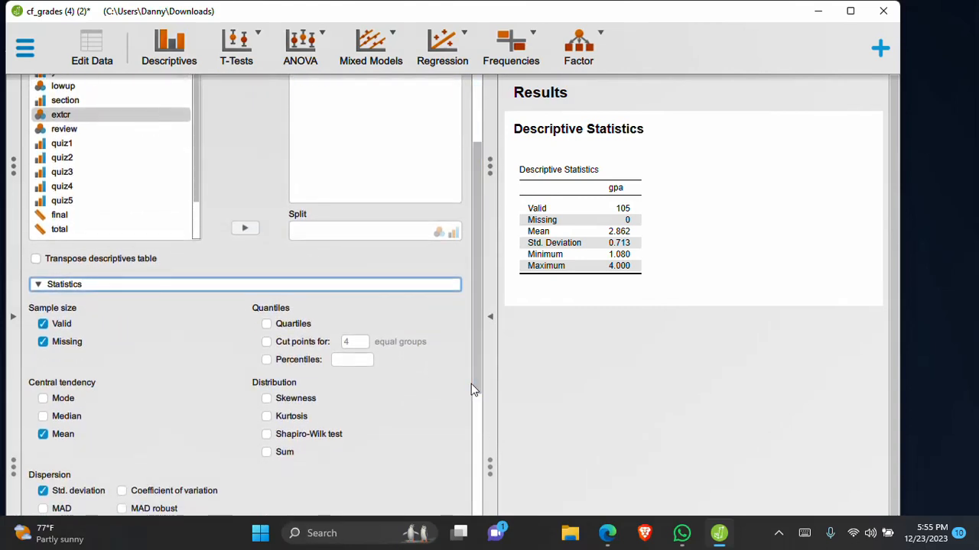
click(267, 327)
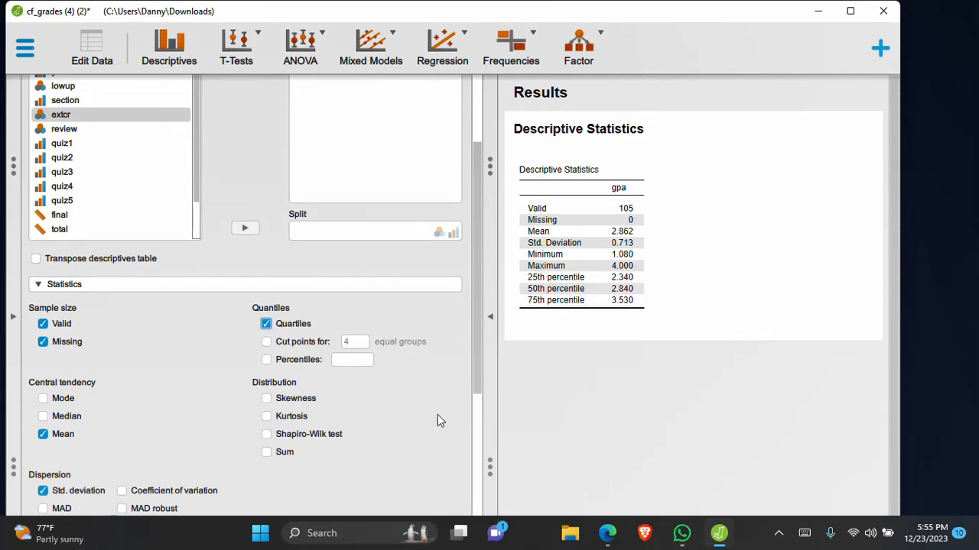
click(44, 400)
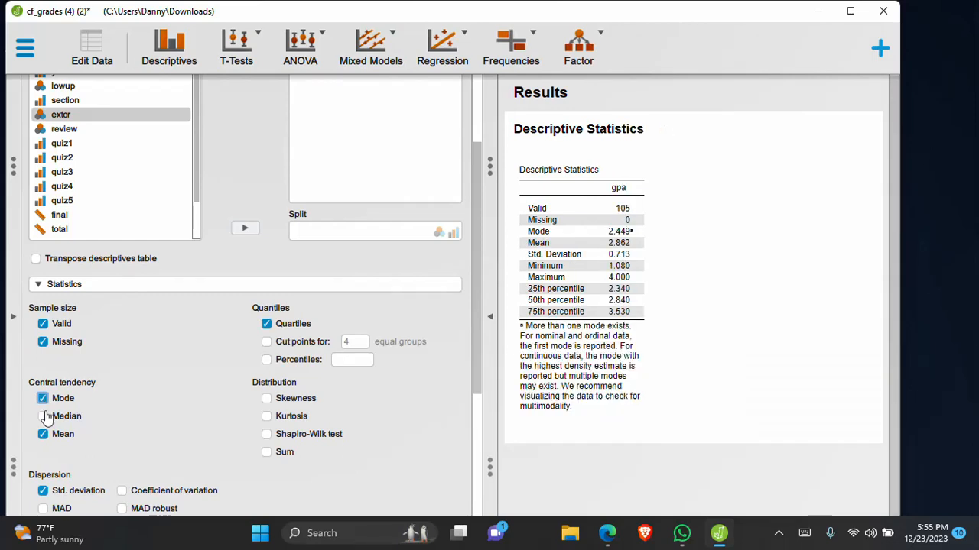
click(44, 418)
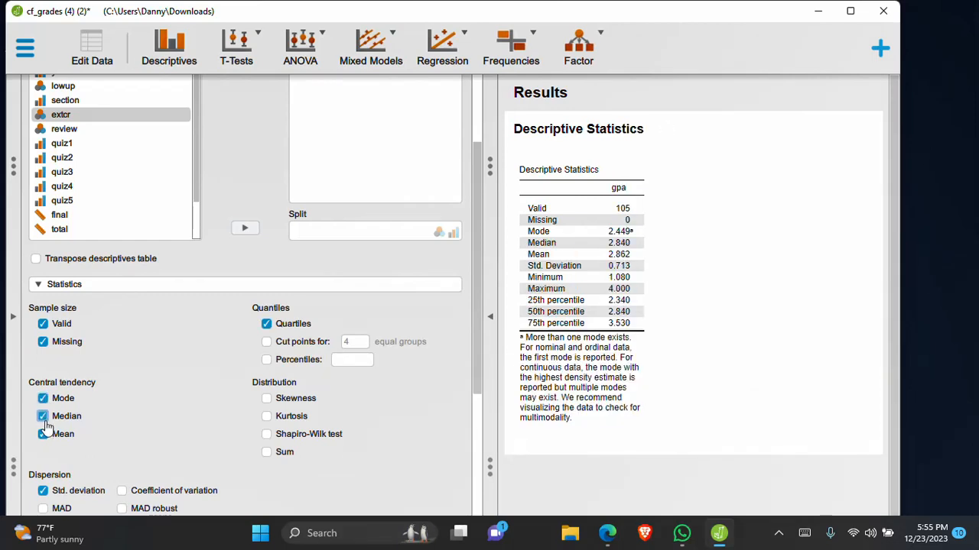
Add the skewness, kurtosis and sum distribution statistics to the gpa descriptives table
click(266, 400)
click(268, 419)
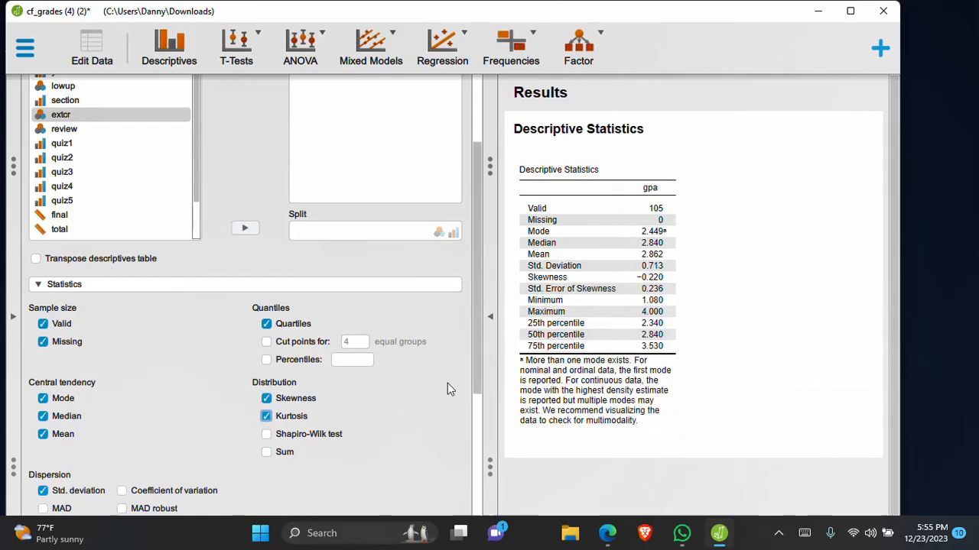
click(267, 455)
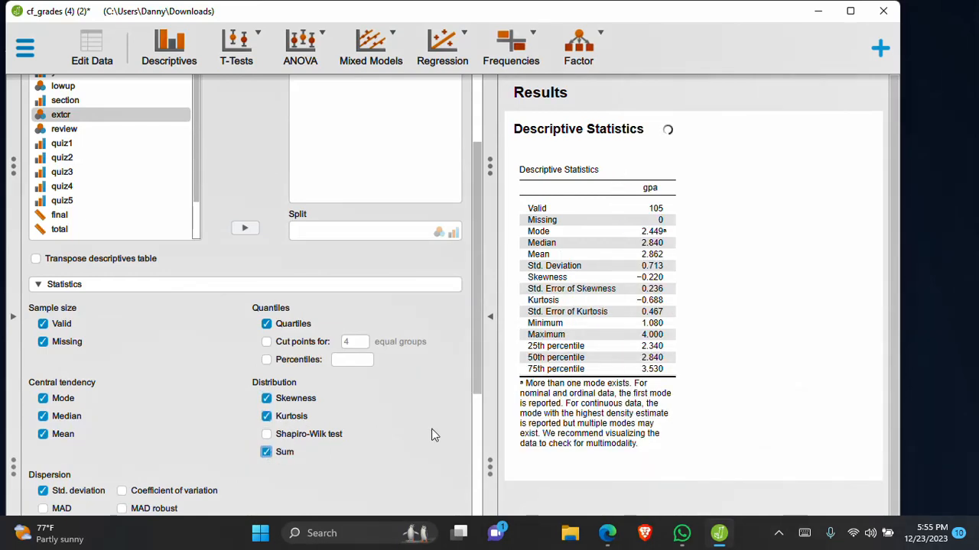
Add the IQR, range and variance dispersion measures to the gpa descriptives table
scroll(478, 404, down, 1)
drag(478, 404, 480, 449)
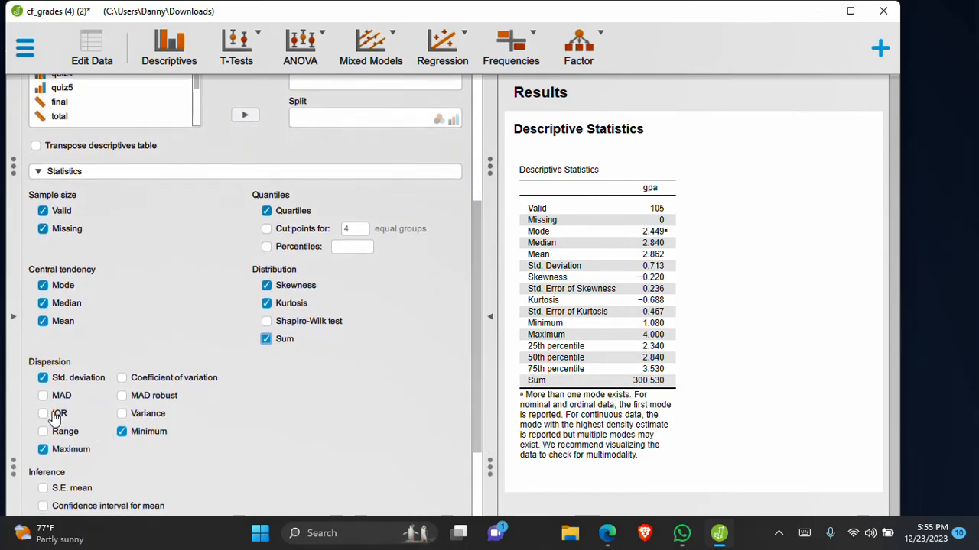
click(43, 413)
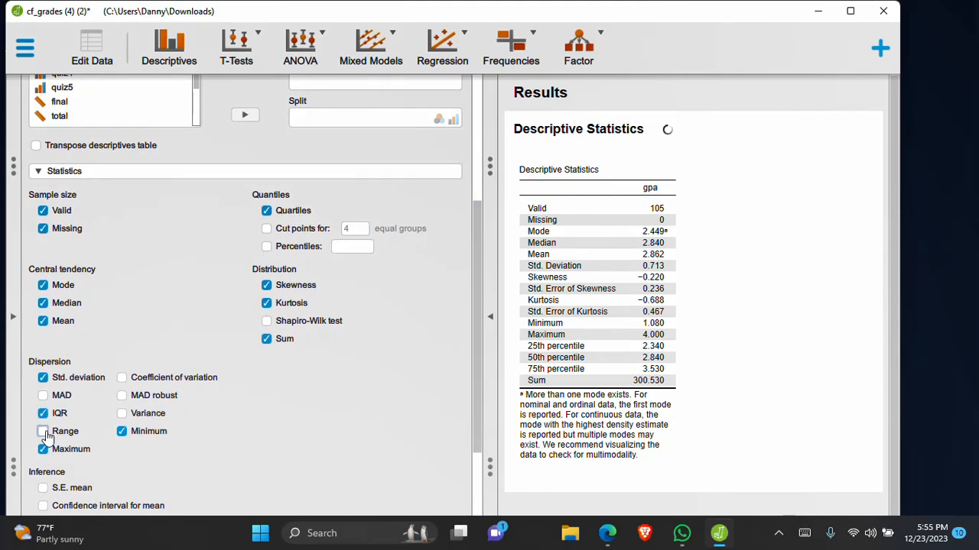
click(44, 432)
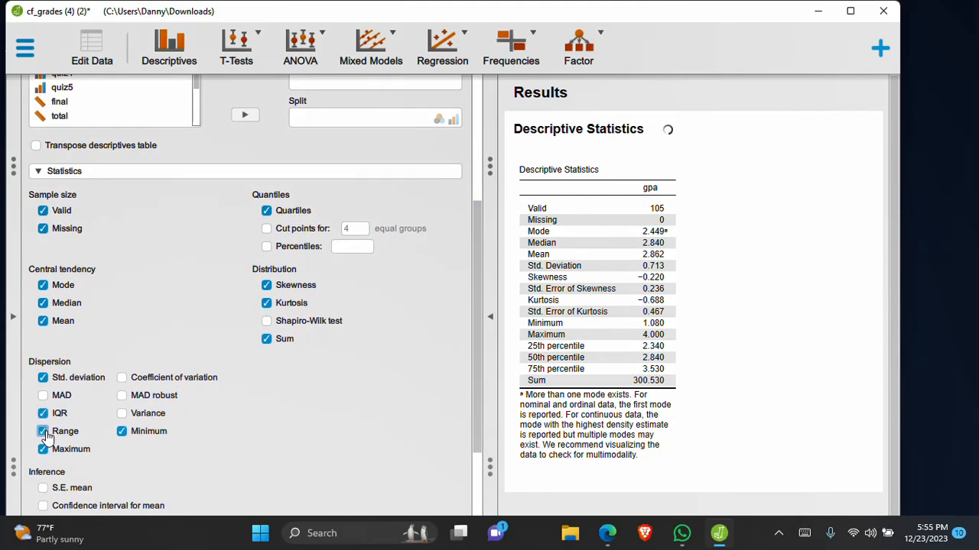
click(126, 413)
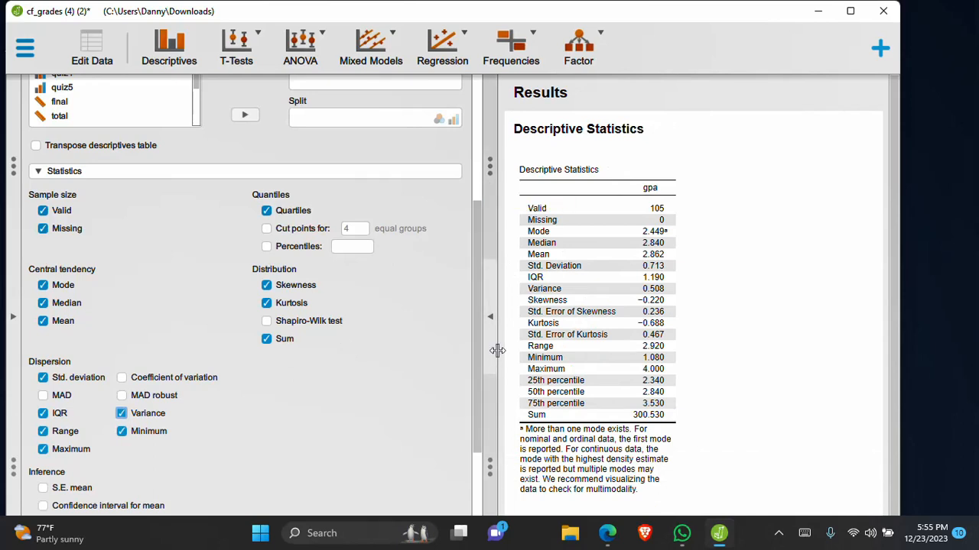
Split the gpa descriptive statistics by genderidentity
drag(479, 366, 485, 220)
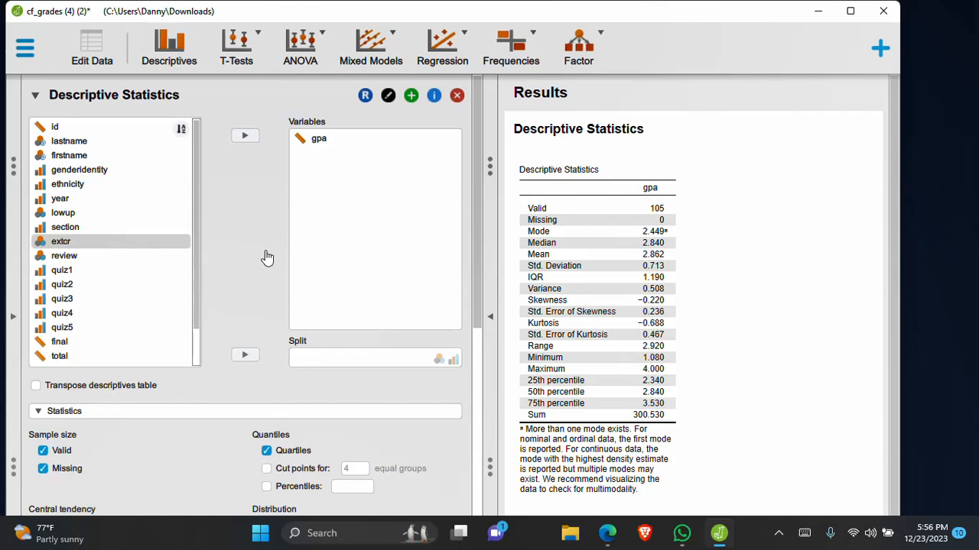
click(120, 170)
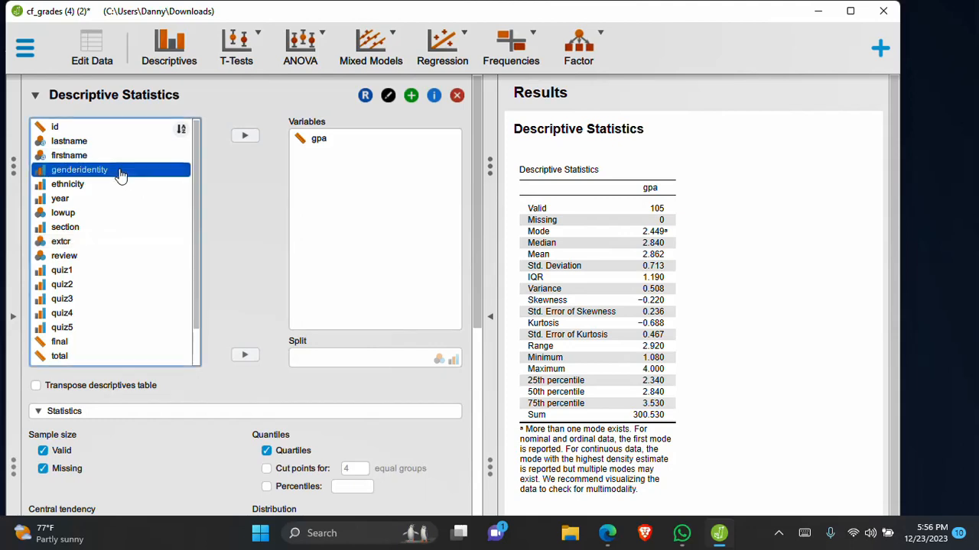
click(245, 357)
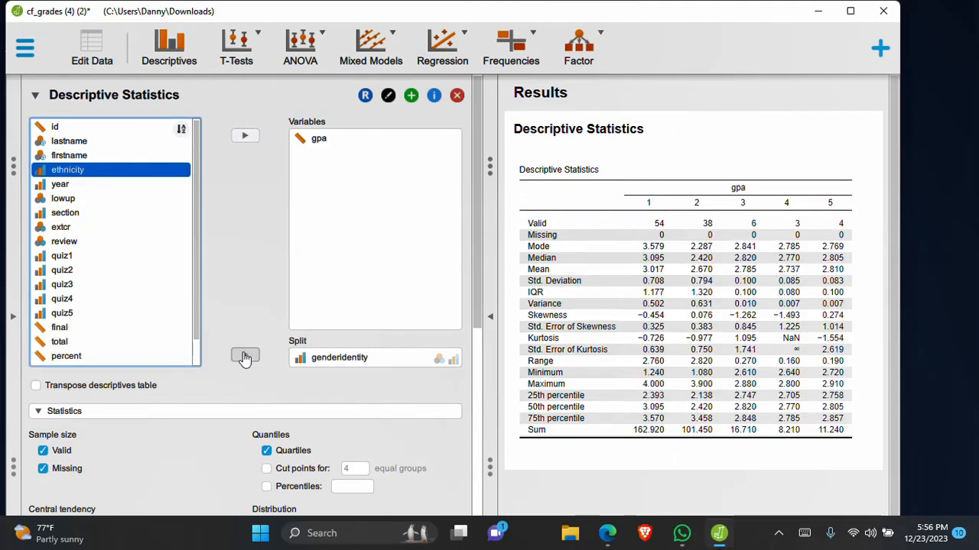